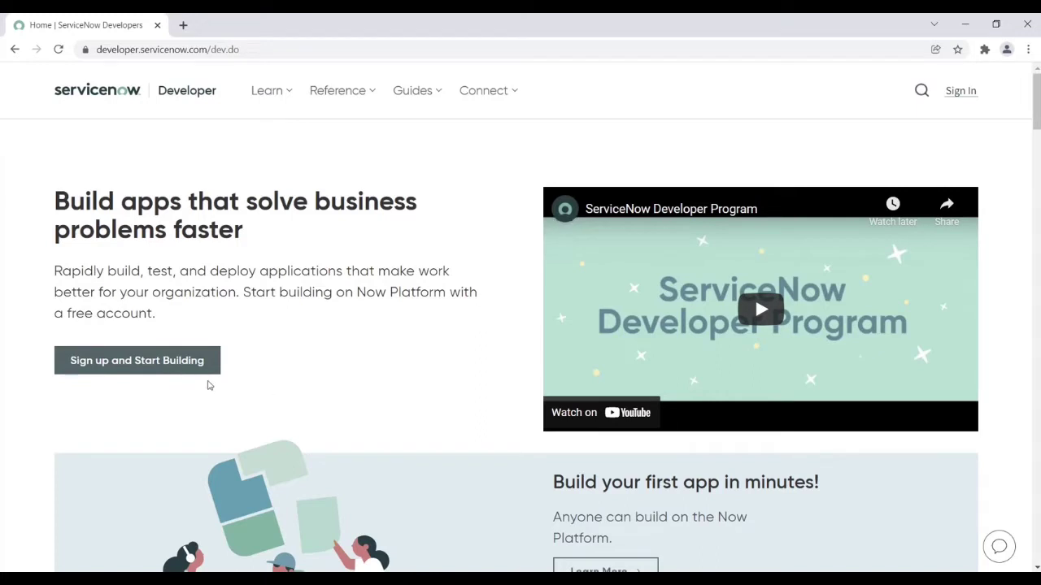
Step: Choose 'Sign up and Start Building' on the Developer home page to begin a new ServiceNow ID
left_click(129, 376)
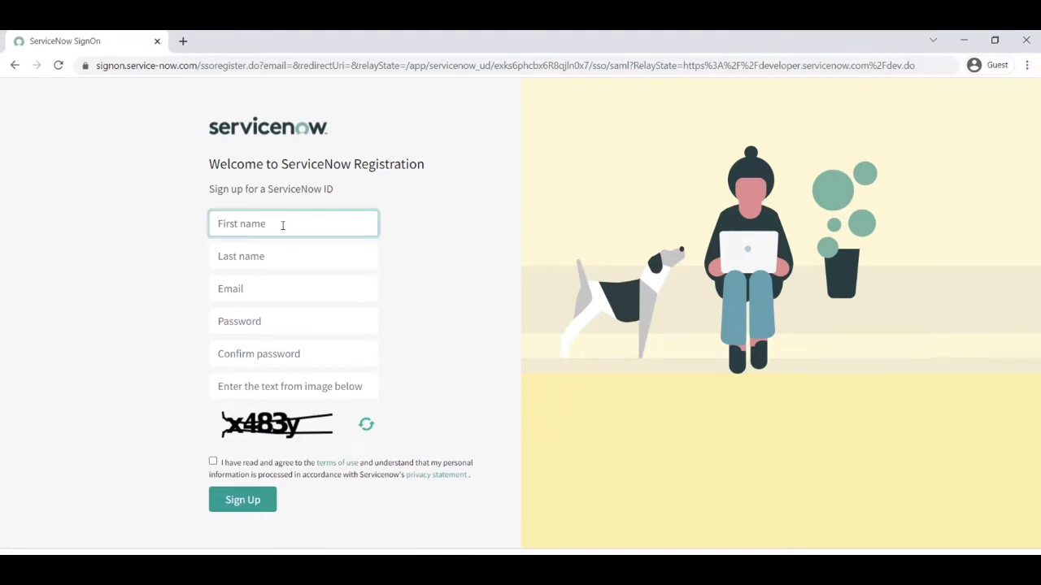
Step: Enter the user's first name, last name and e-mail address in the registration form
type("Nayeem")
key("Tab")
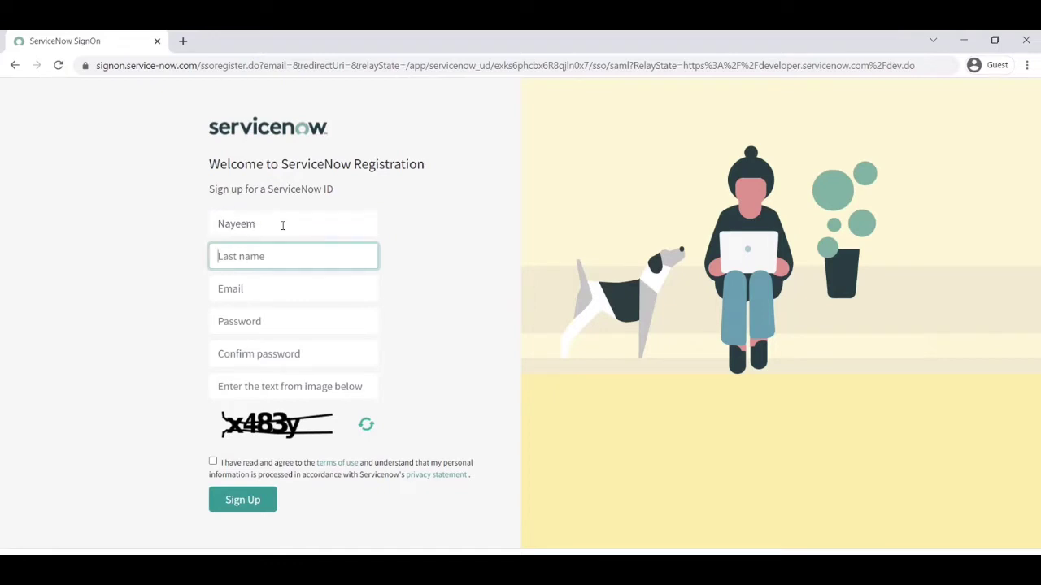
type("Blog")
left_click(260, 289)
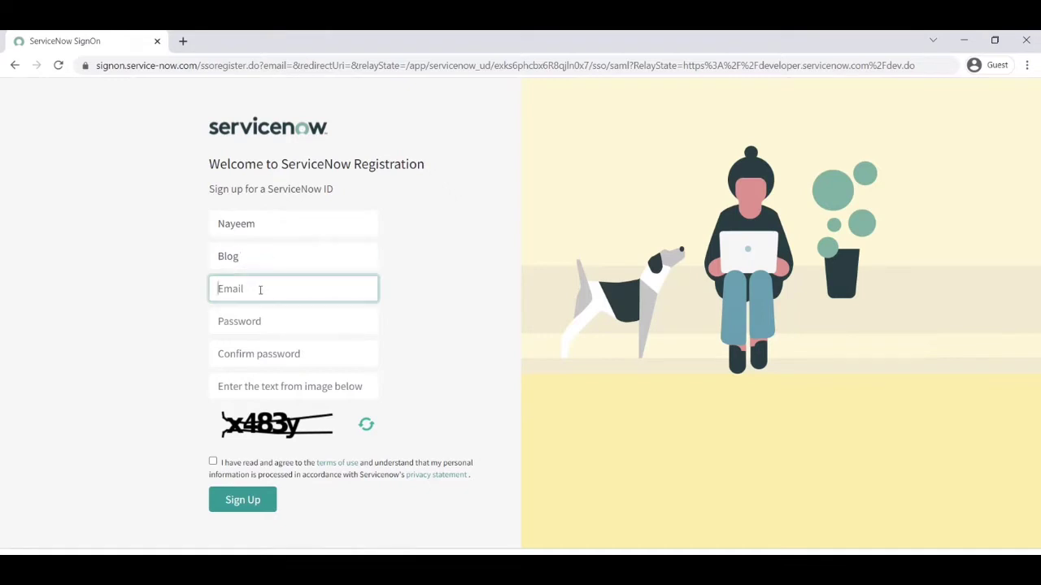
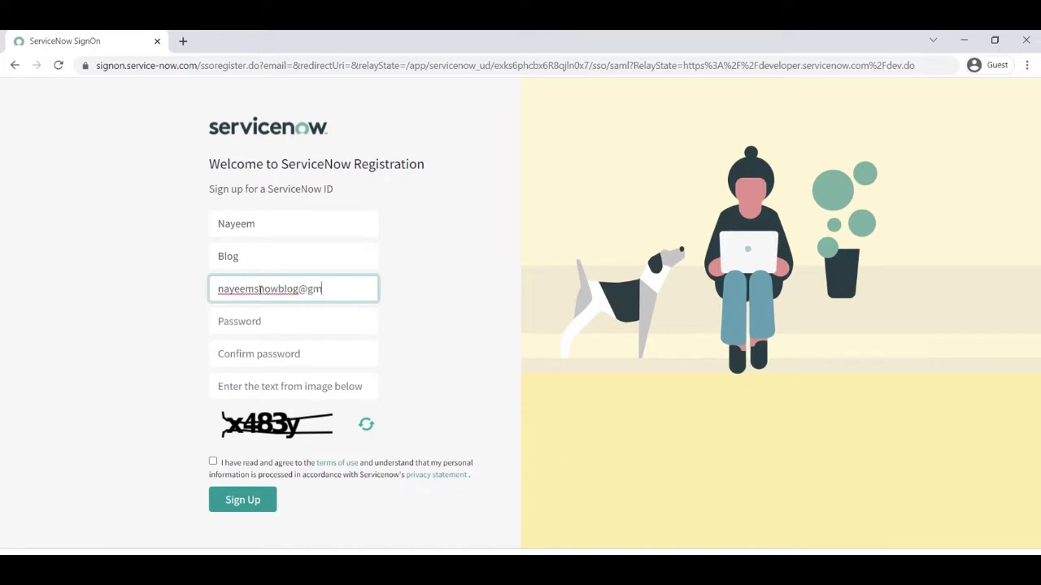
Step: Set and confirm the account password, enter captcha 'x483y', accept the terms, and sign up
left_click(254, 329)
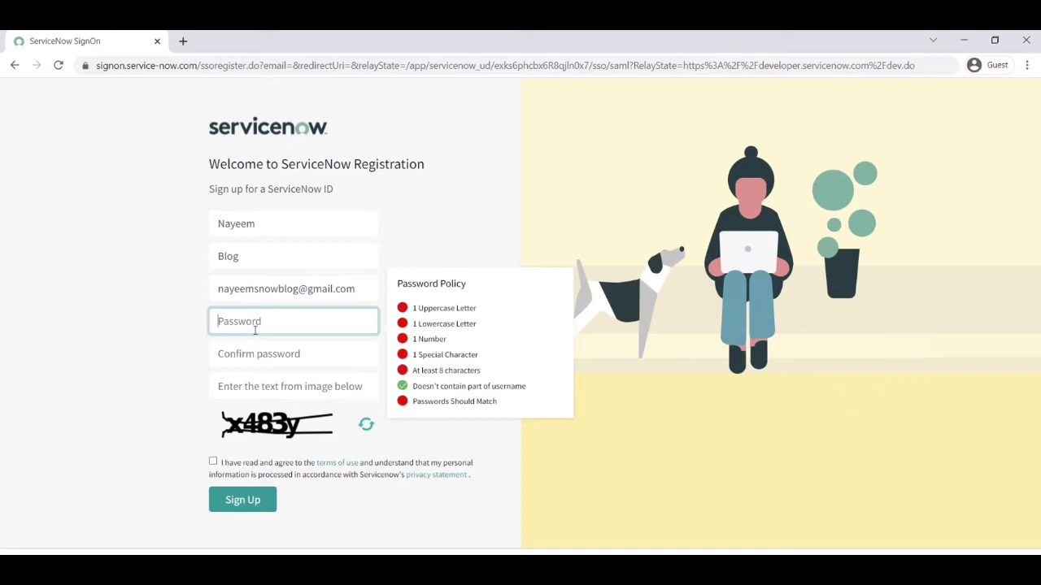
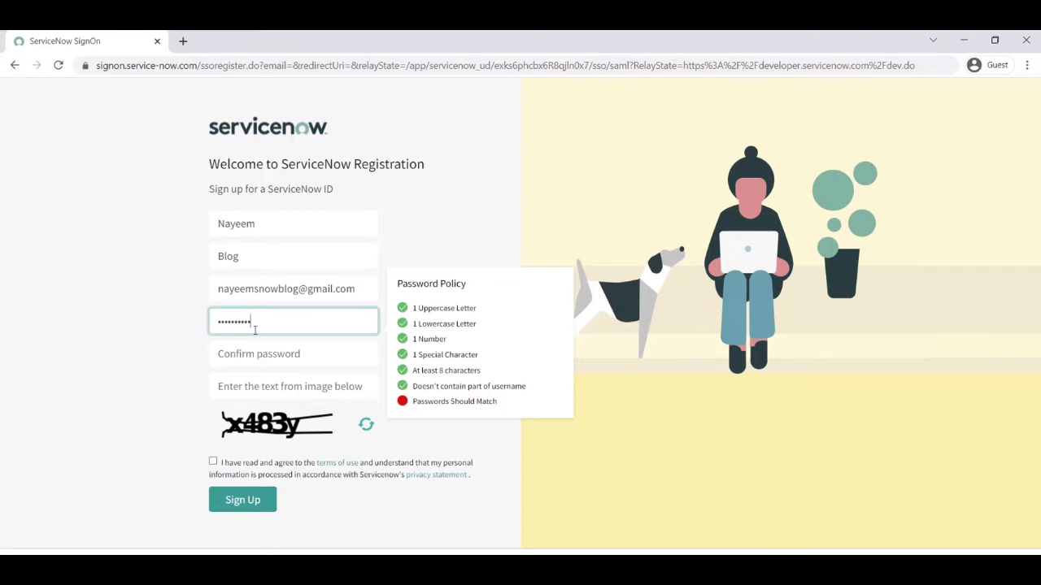
left_click(254, 356)
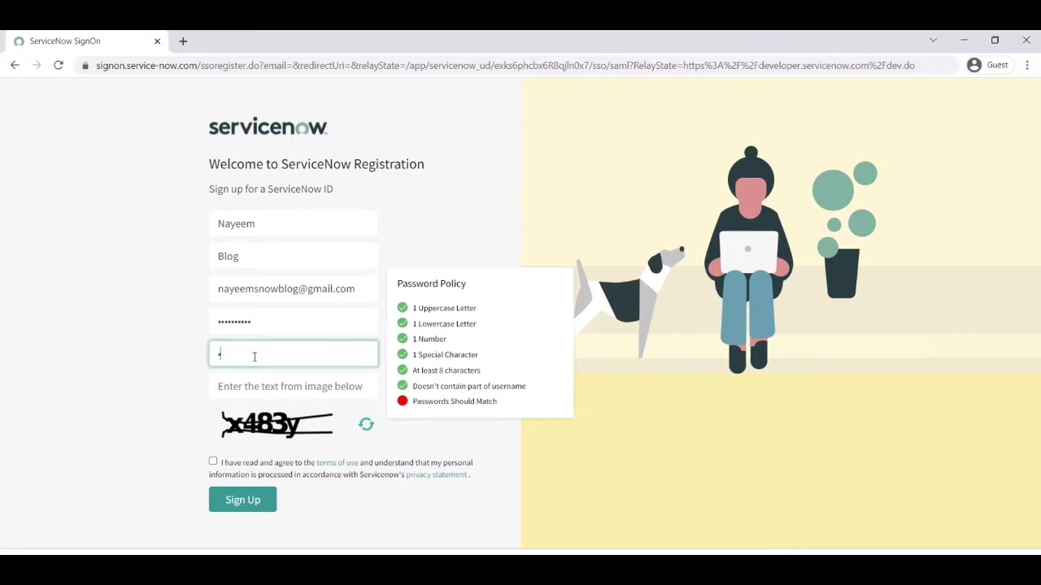
left_click(257, 387)
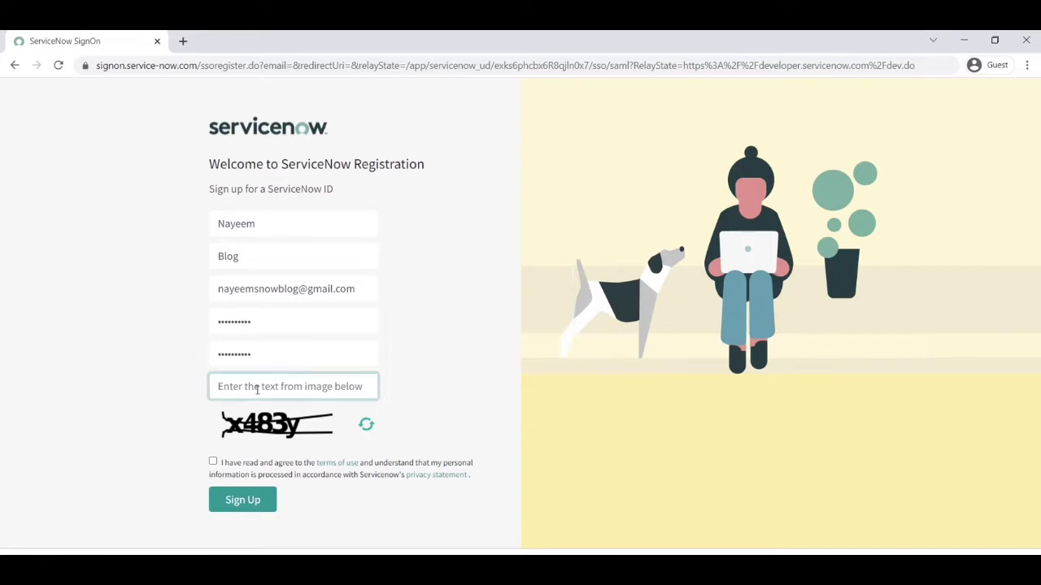
type("x4")
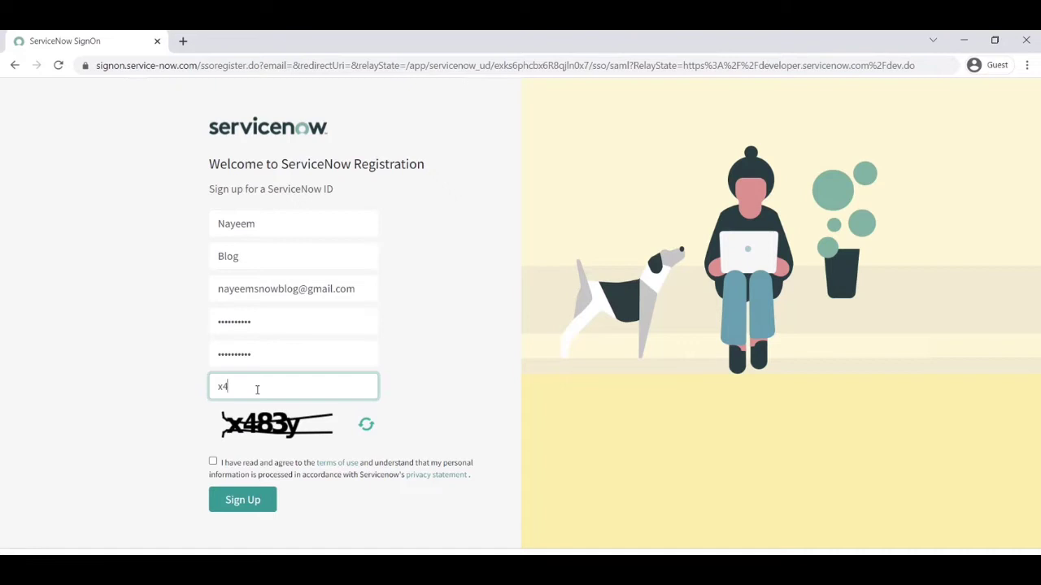
type("83y")
left_click(213, 463)
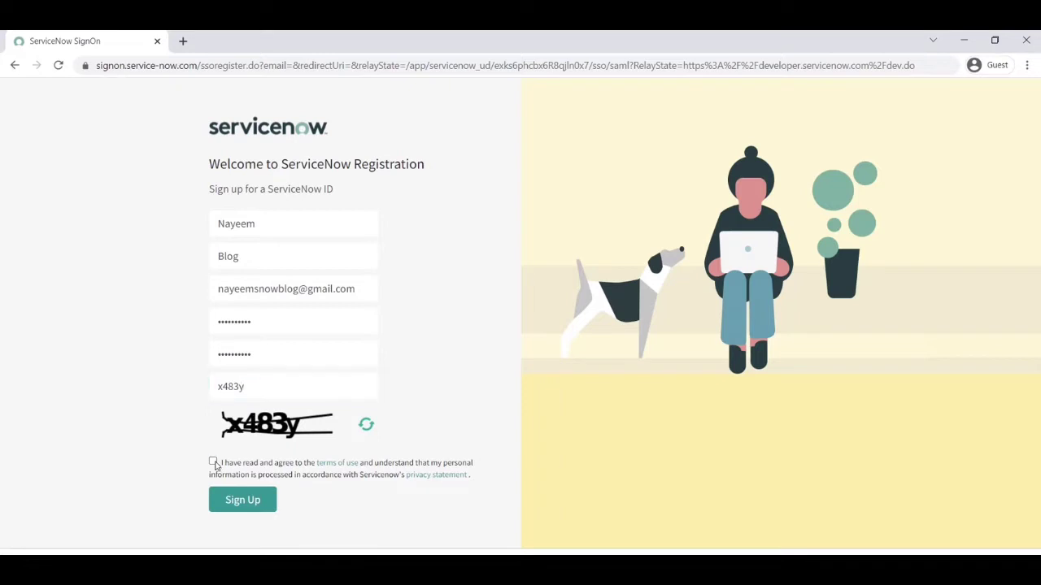
left_click(246, 503)
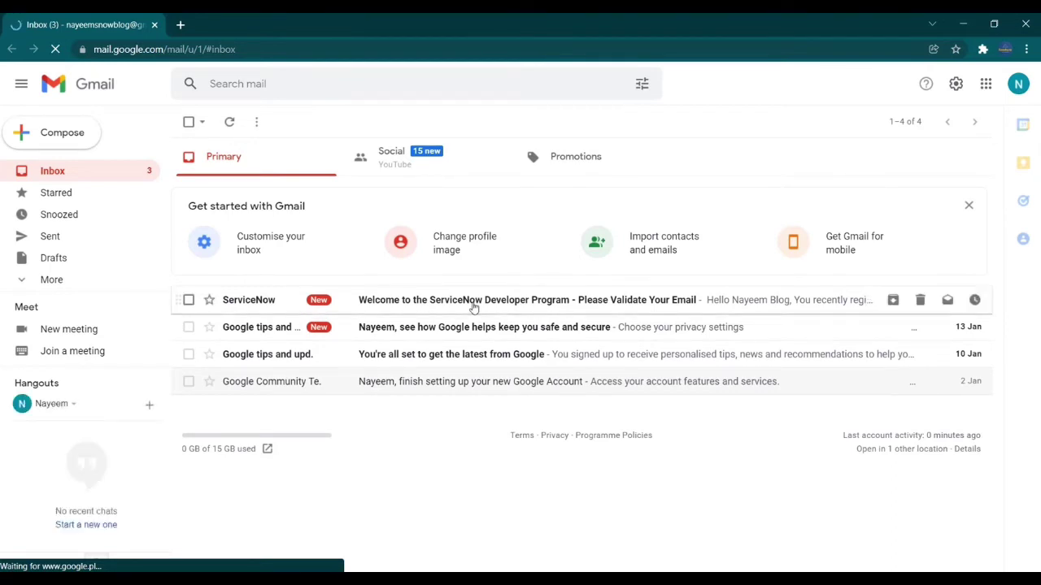
Step: Open the 'Welcome to the ServiceNow Developer Program - Please Validate Your Email' message
left_click(474, 307)
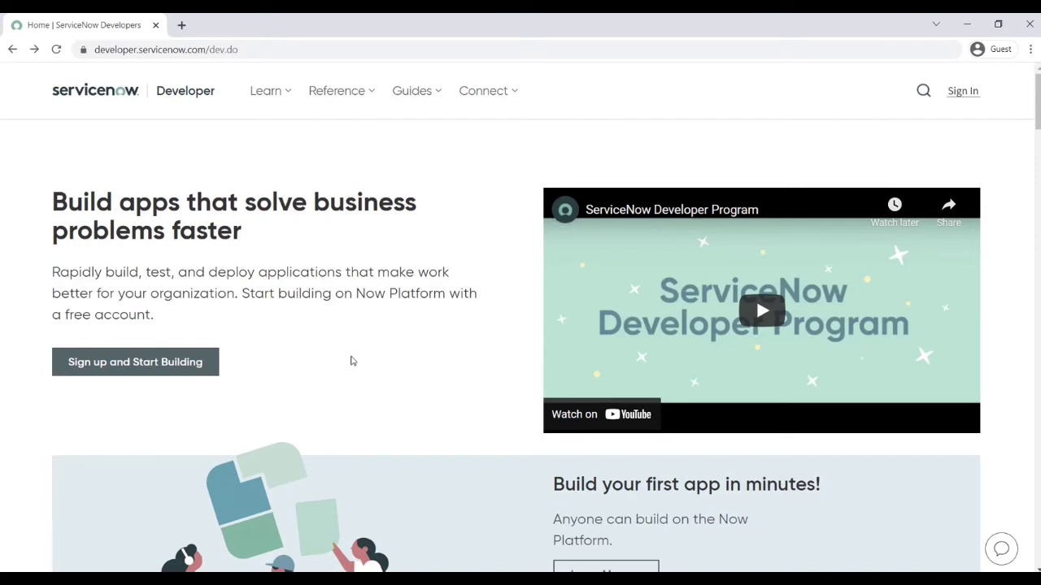
Step: Sign in to the Developer Program with the account e-mail and password
left_click(967, 93)
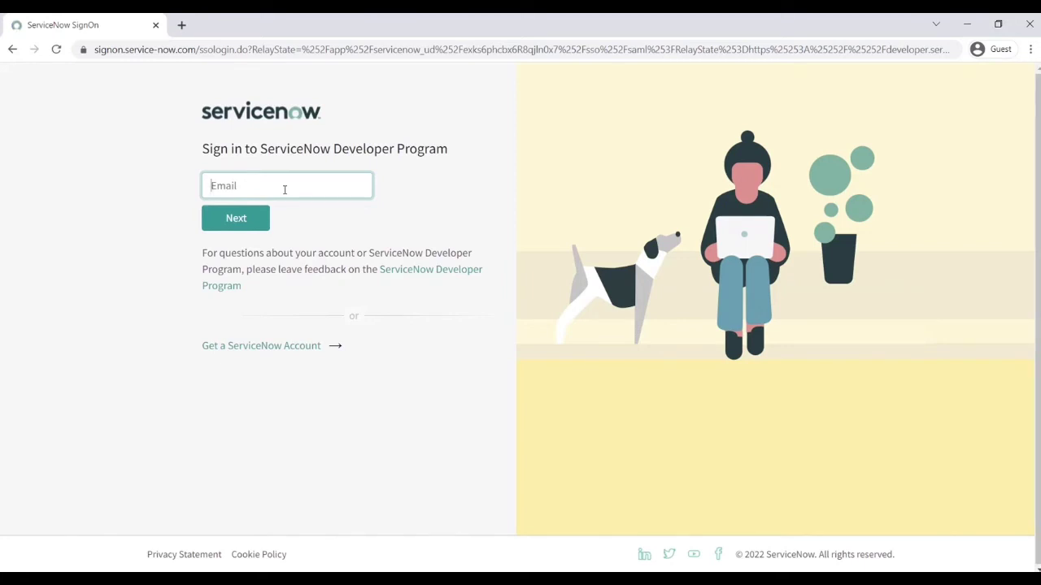
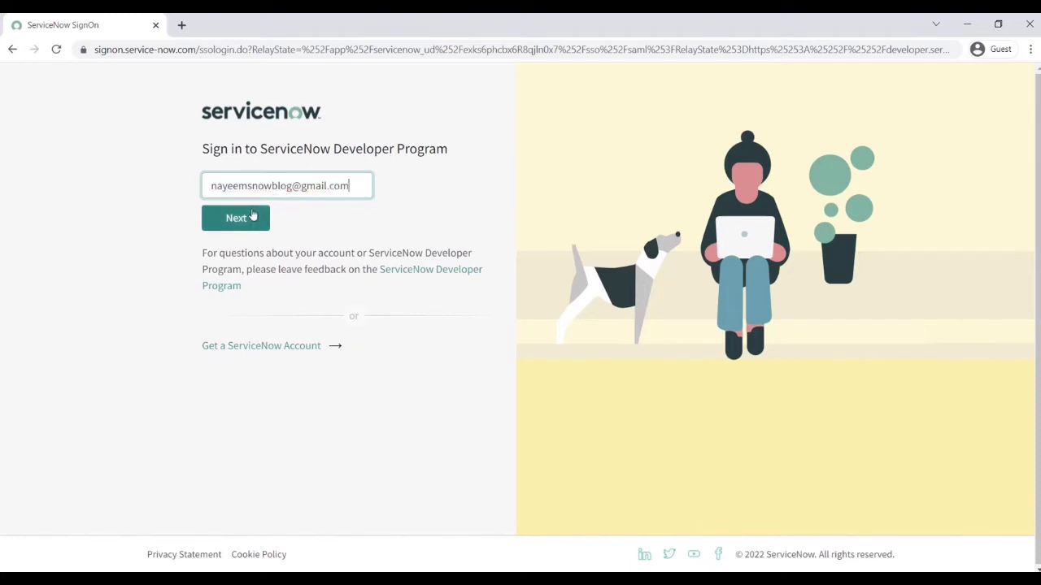
left_click(241, 219)
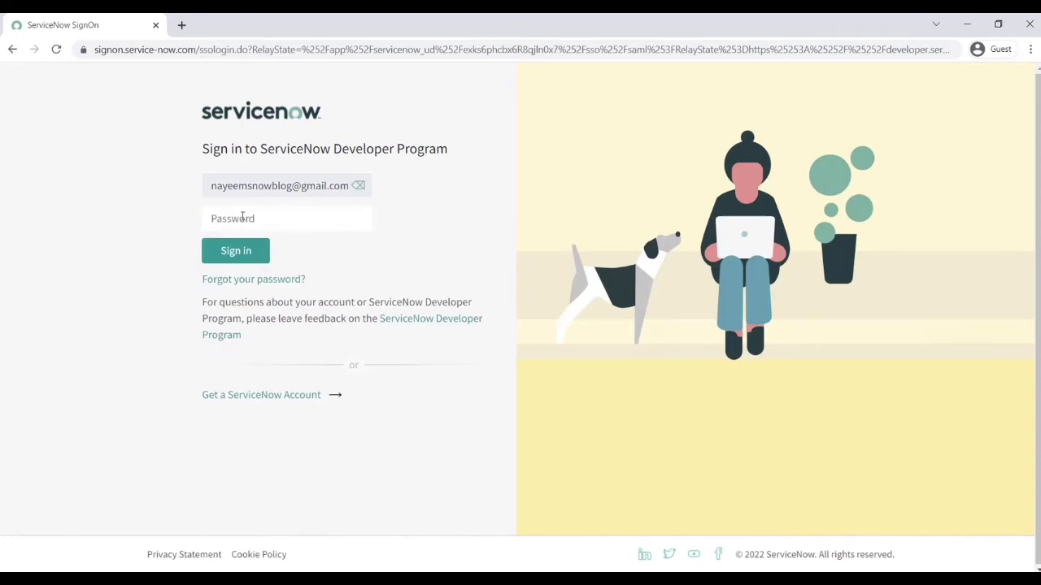
left_click(232, 224)
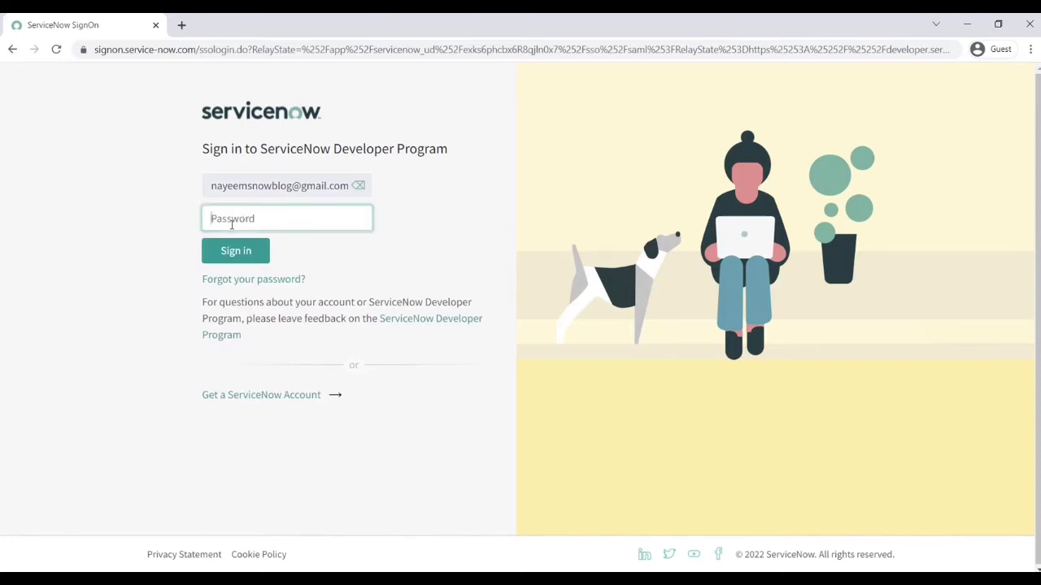
type("**********")
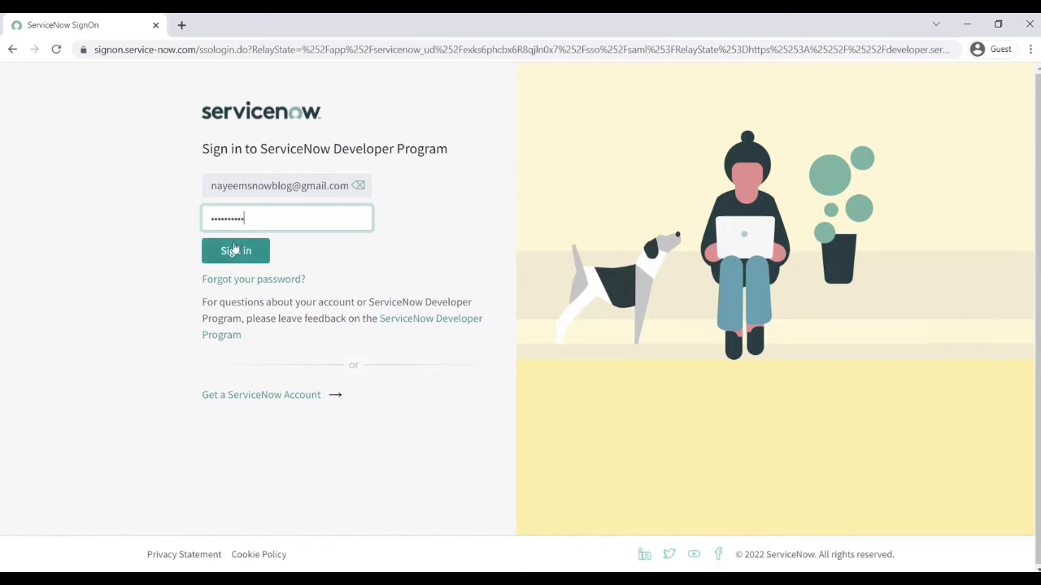
left_click(235, 252)
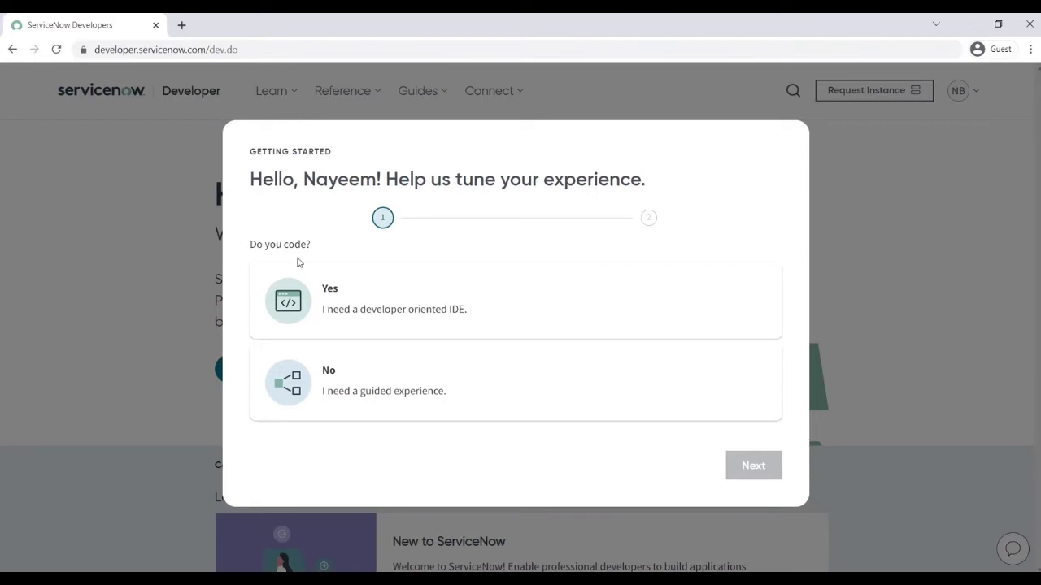
Step: Answer Yes to coding, pick Developer, Designer and IT Admin roles, accept terms, and finish setup
left_click(352, 313)
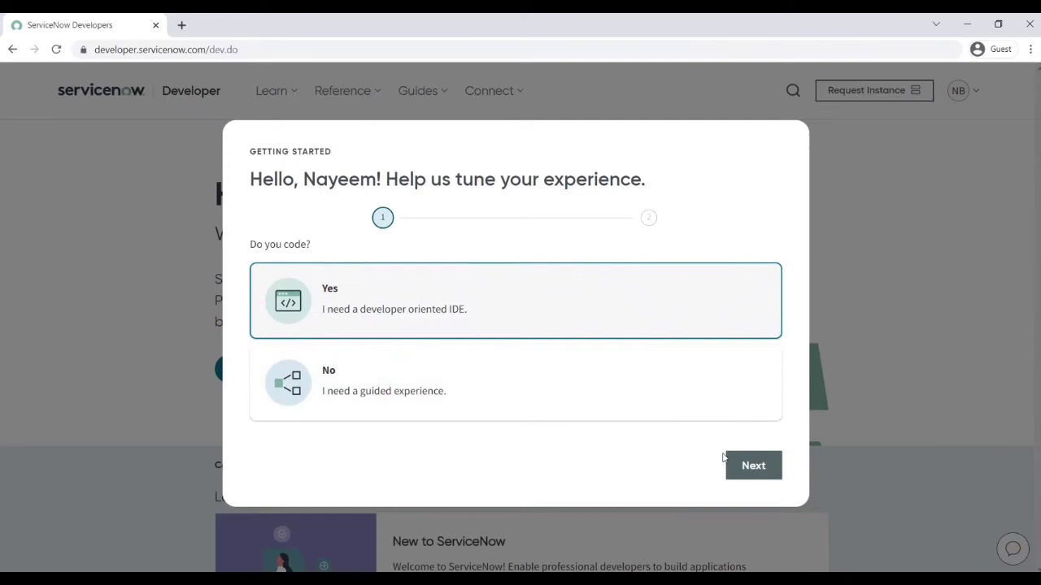
left_click(752, 466)
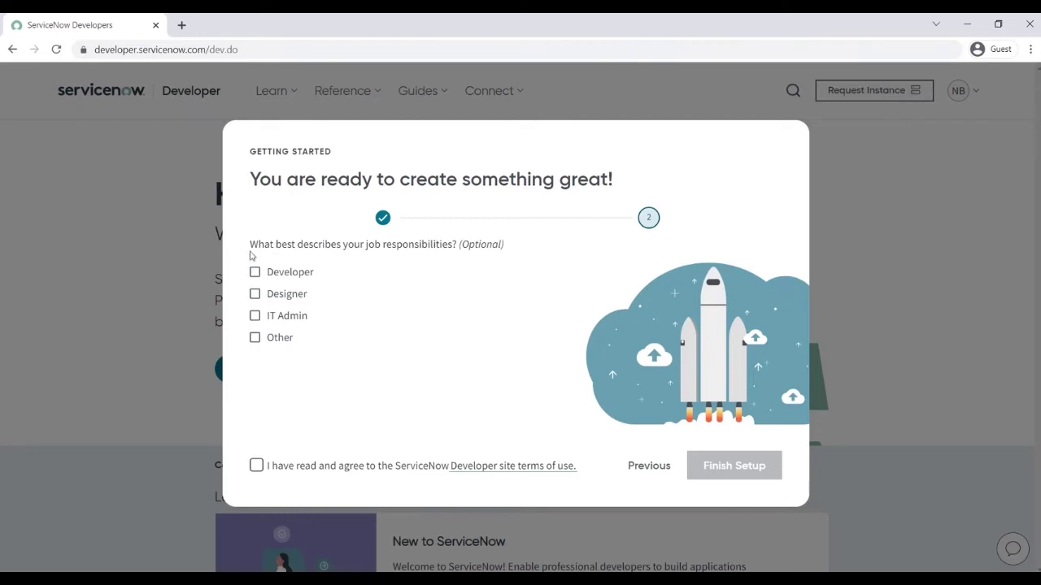
left_click(254, 276)
left_click(256, 299)
left_click(255, 318)
left_click(256, 339)
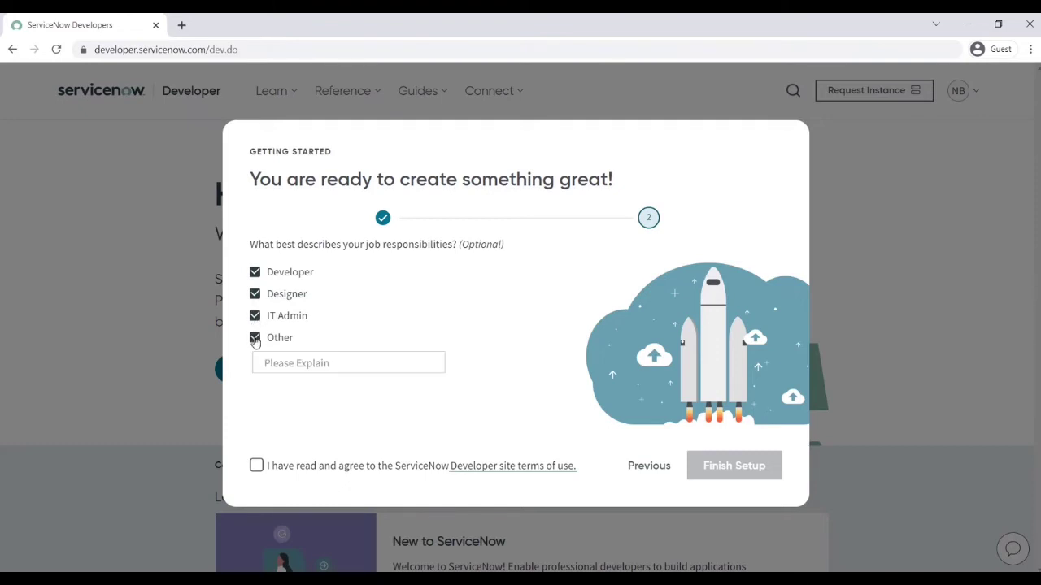
left_click(256, 339)
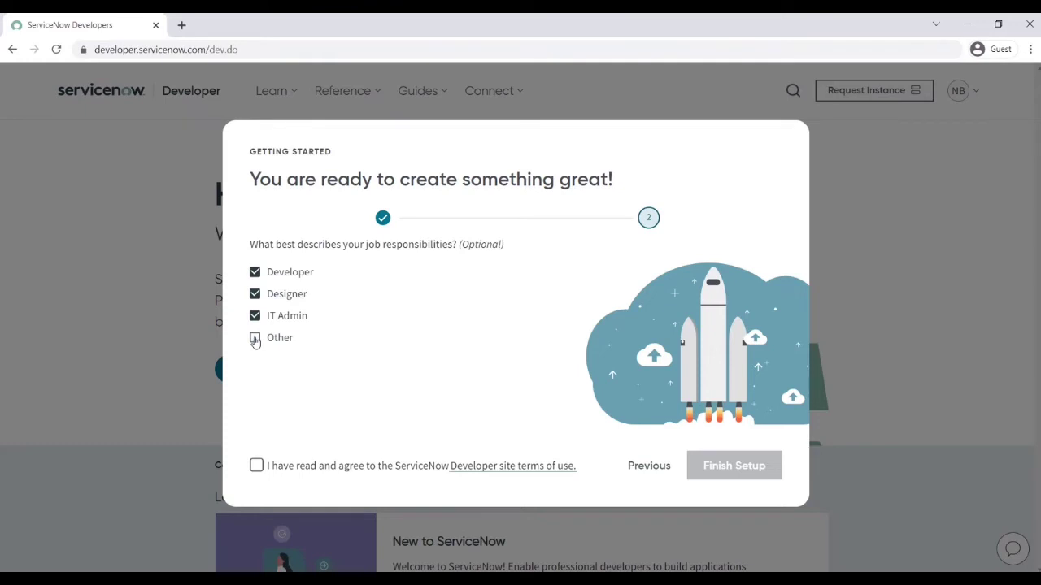
left_click(257, 466)
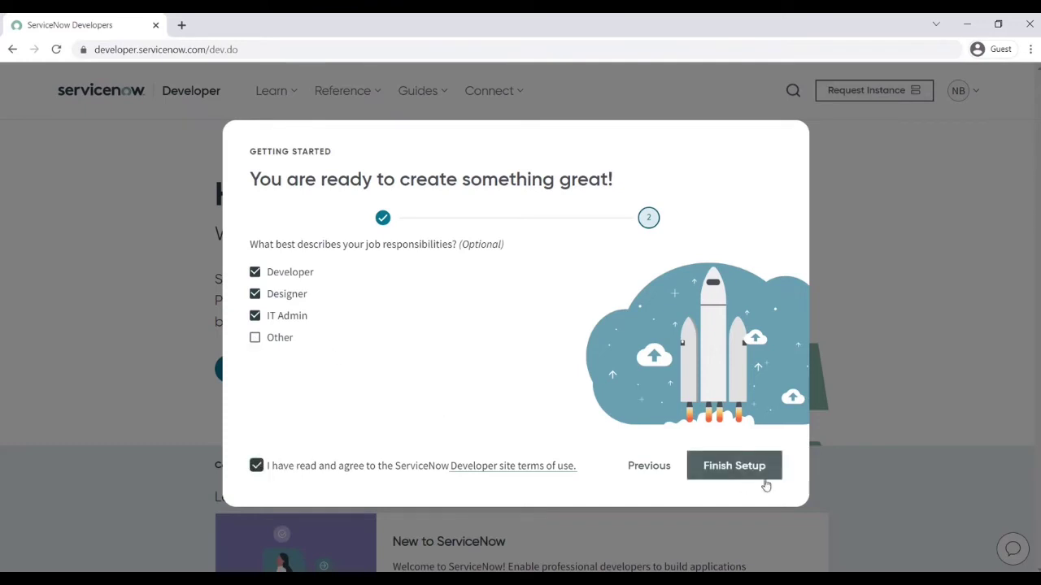
left_click(742, 469)
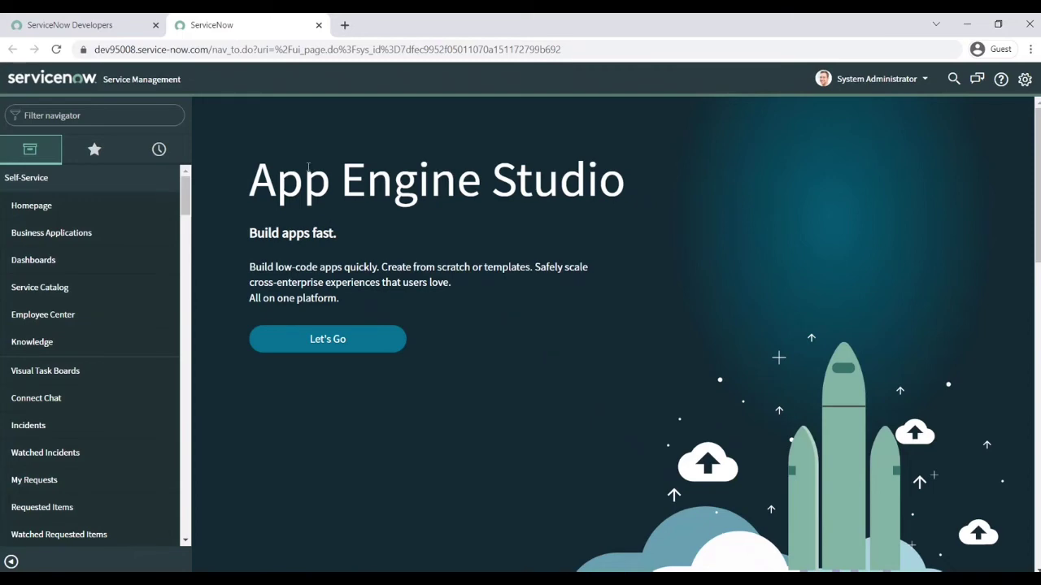
Step: Switch to the ServiceNow Developers tab to see the 'Your instance is ready!' details
left_click(82, 28)
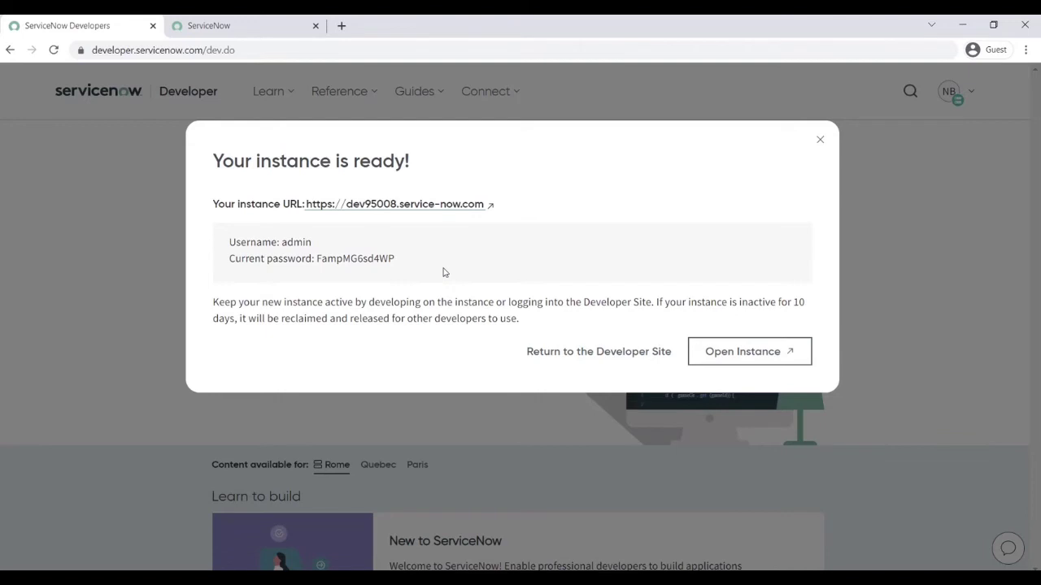
Step: Close the instance-ready dialog with Return to the Developer Site
left_click(556, 356)
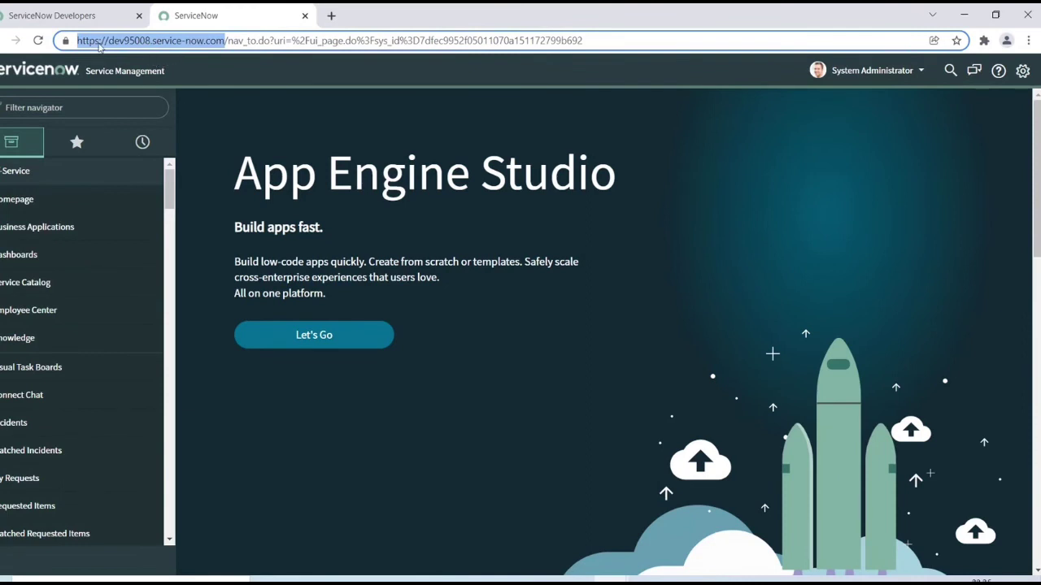
Step: Switch to the ServiceNow Developers tab to view the Online, Rome-release instance with Admin role
left_click(64, 18)
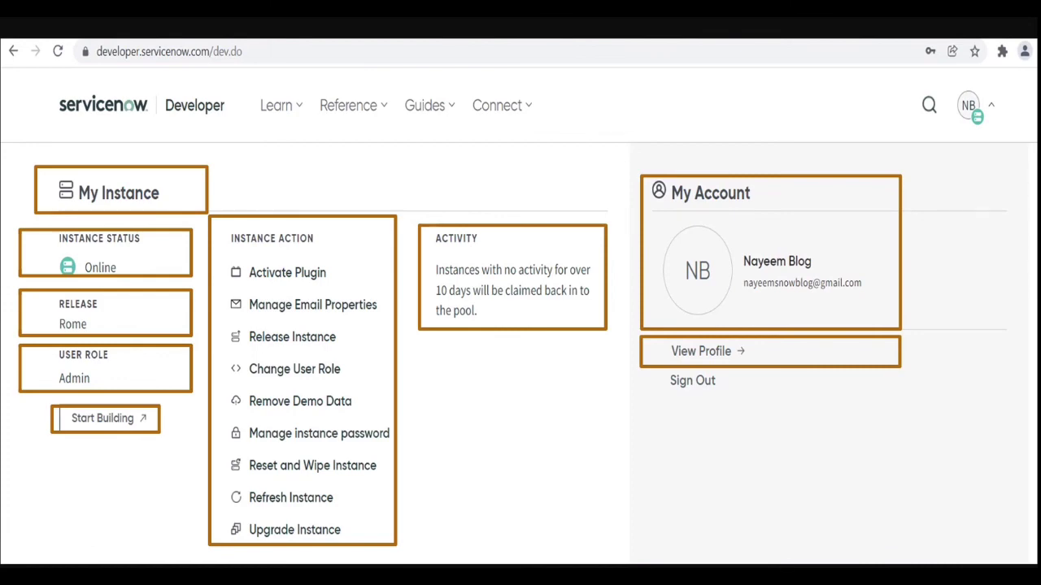
Step: Open View Profile and scroll through personal info, password and the Developer, Designer, IT Admin roles
left_click(728, 351)
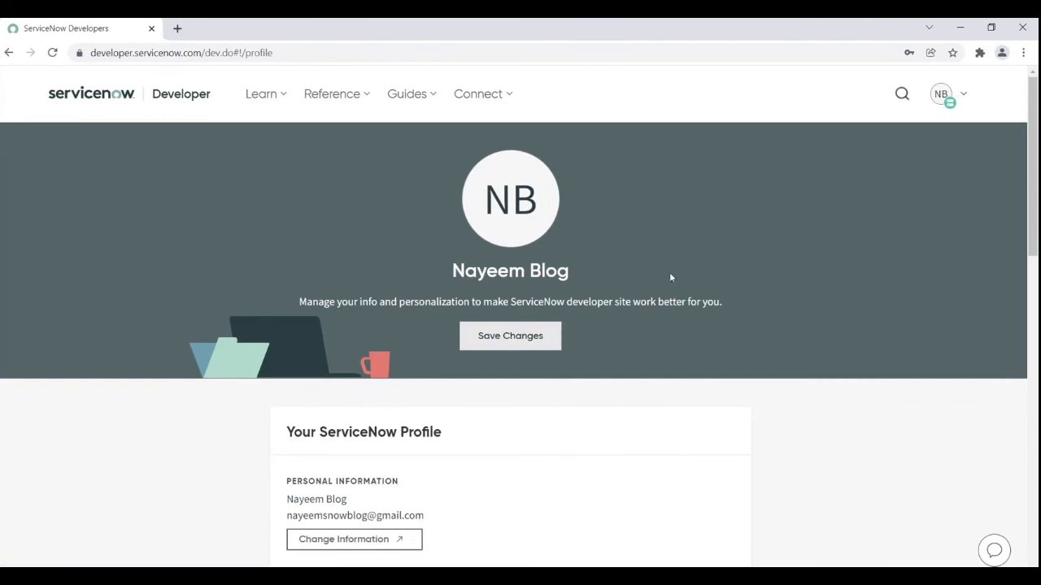
scroll(683, 269, "down", 3)
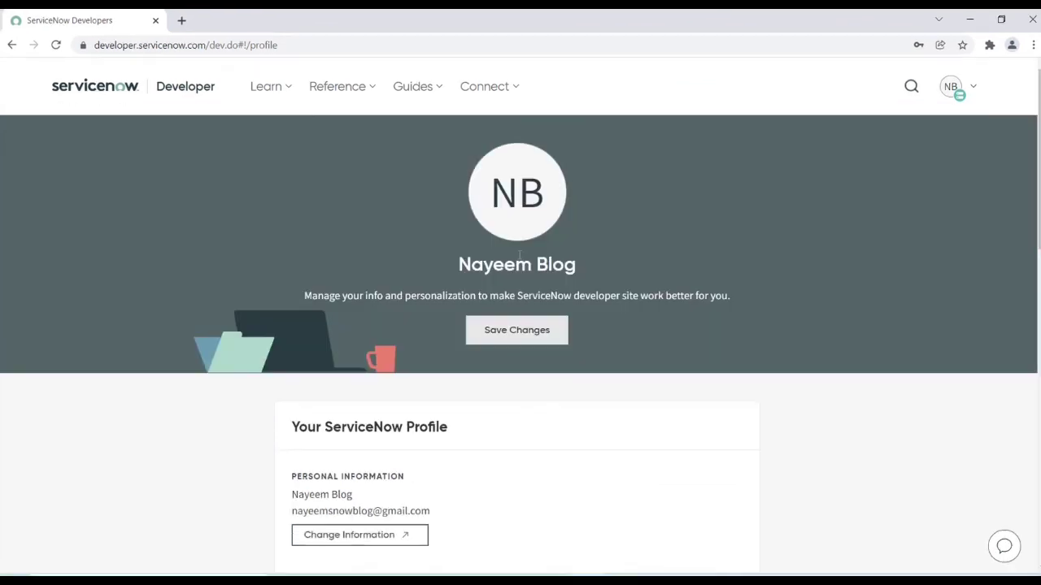
scroll(518, 262, "down", 2)
scroll(520, 260, "down", 1)
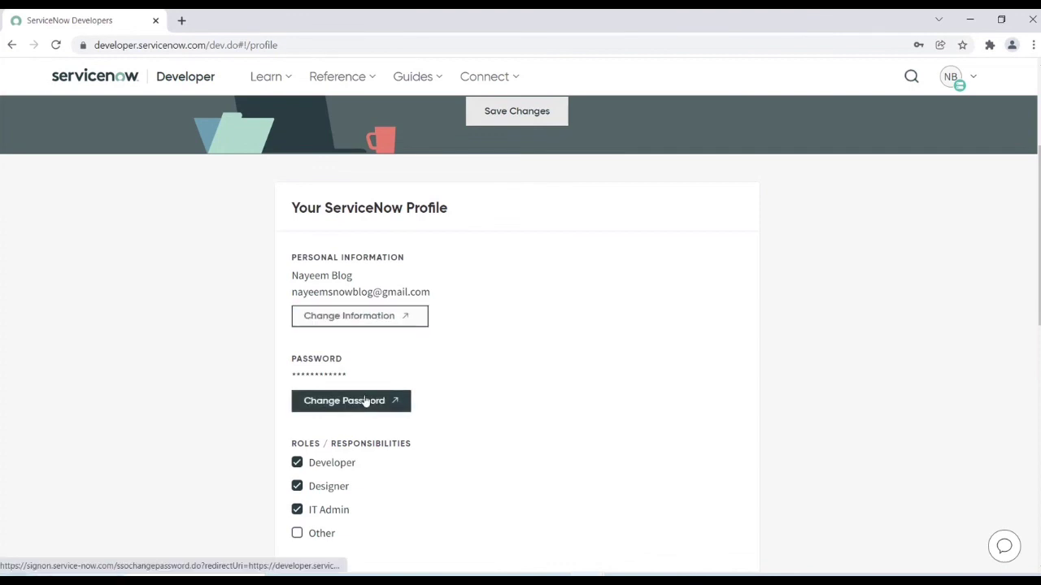
scroll(365, 400, "down", 1)
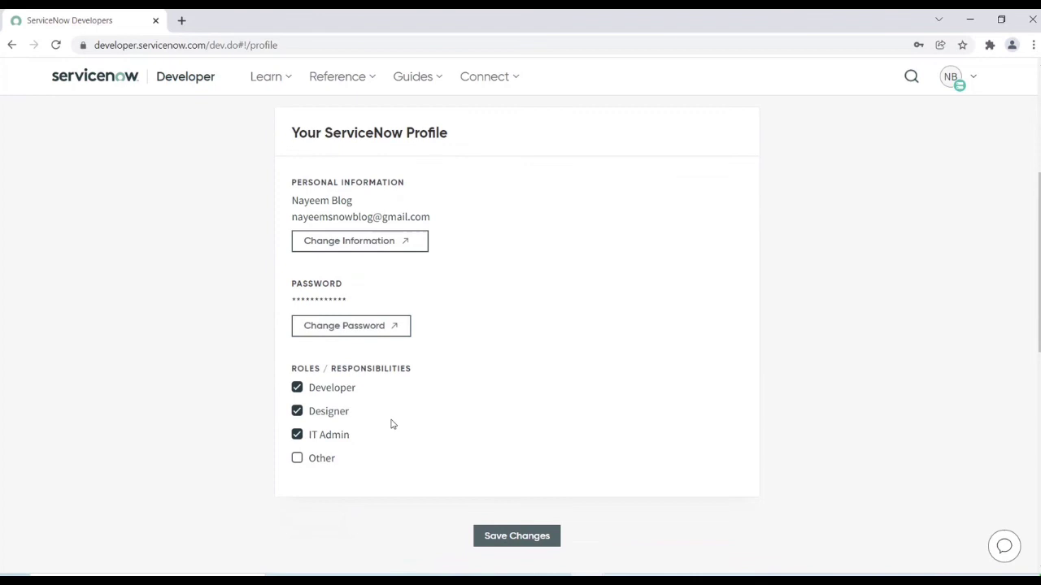
scroll(391, 423, "down", 1)
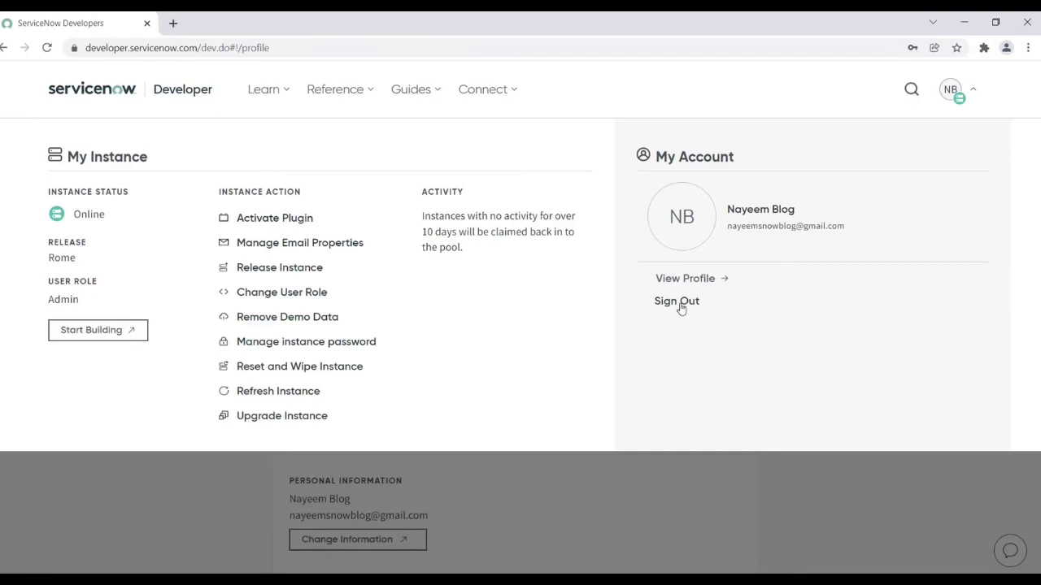
Step: Choose Sign Out from the account dropdown, leaving a Guest profile showing
left_click(677, 301)
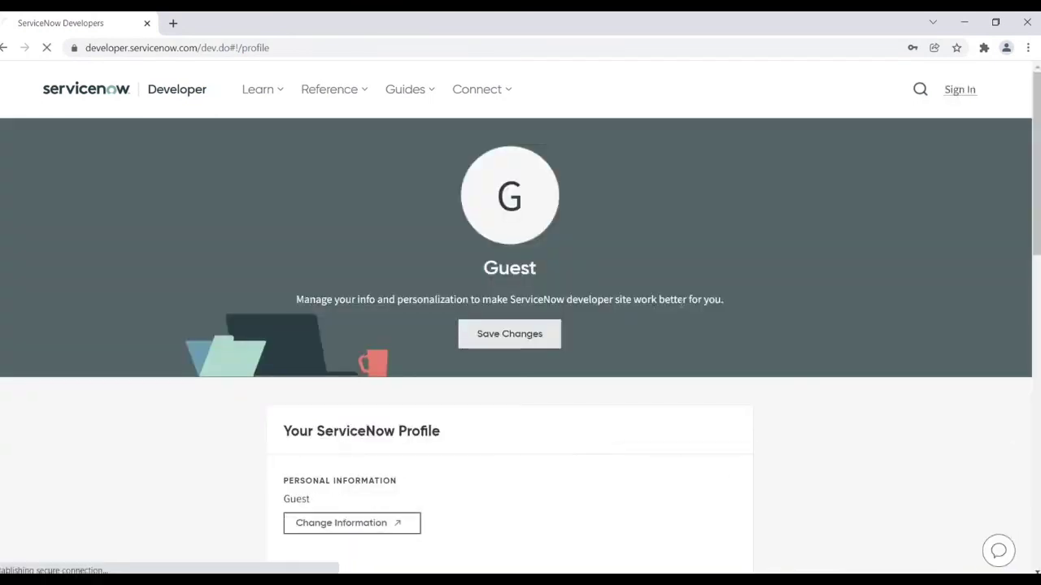